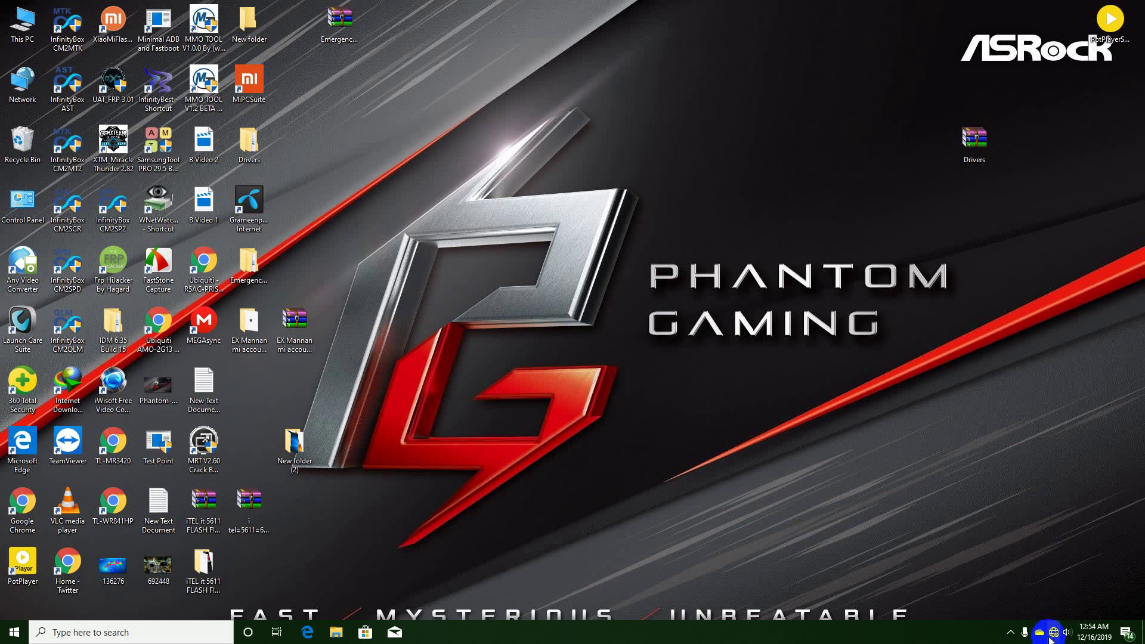
Open Network & Internet settings from the tray network icon and go to Network and Sharing Center
{"action": "mouse_move", "coordinate": [1053, 636]}
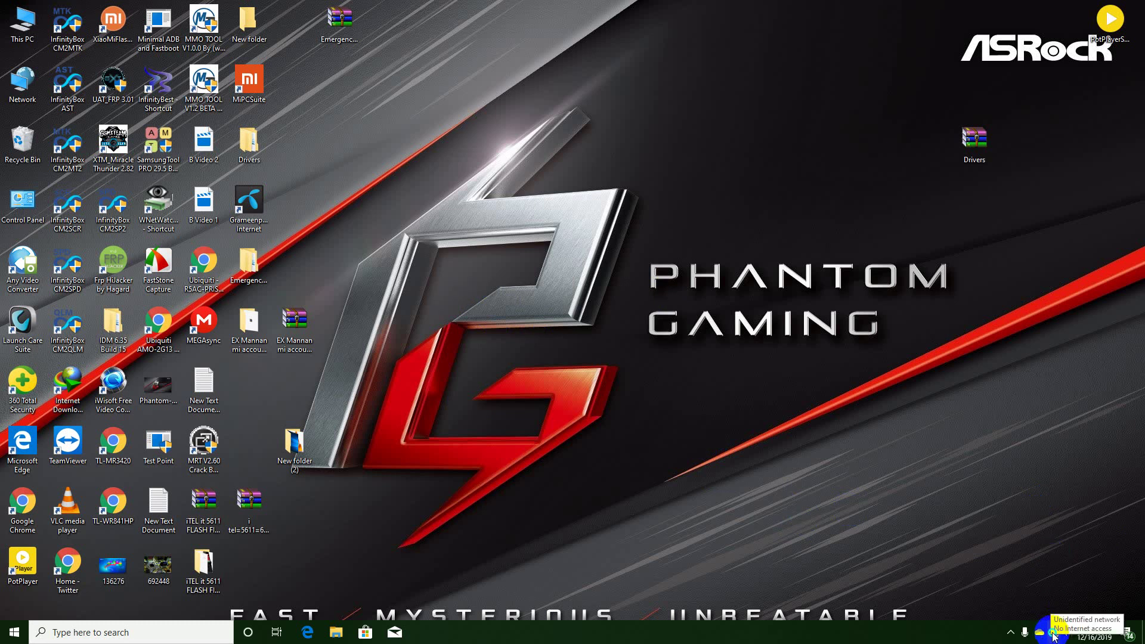
{"action": "right_click", "coordinate": [1052, 637]}
{"action": "left_click", "coordinate": [1055, 617]}
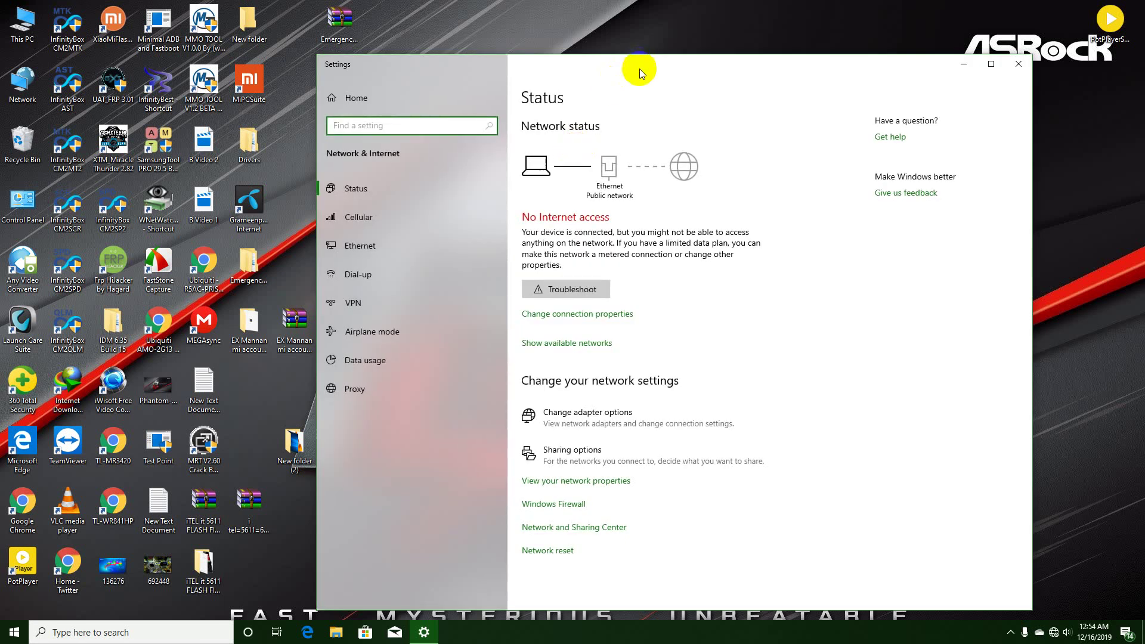
{"action": "left_click_drag", "start_coordinate": [639, 70], "coordinate": [634, 36]}
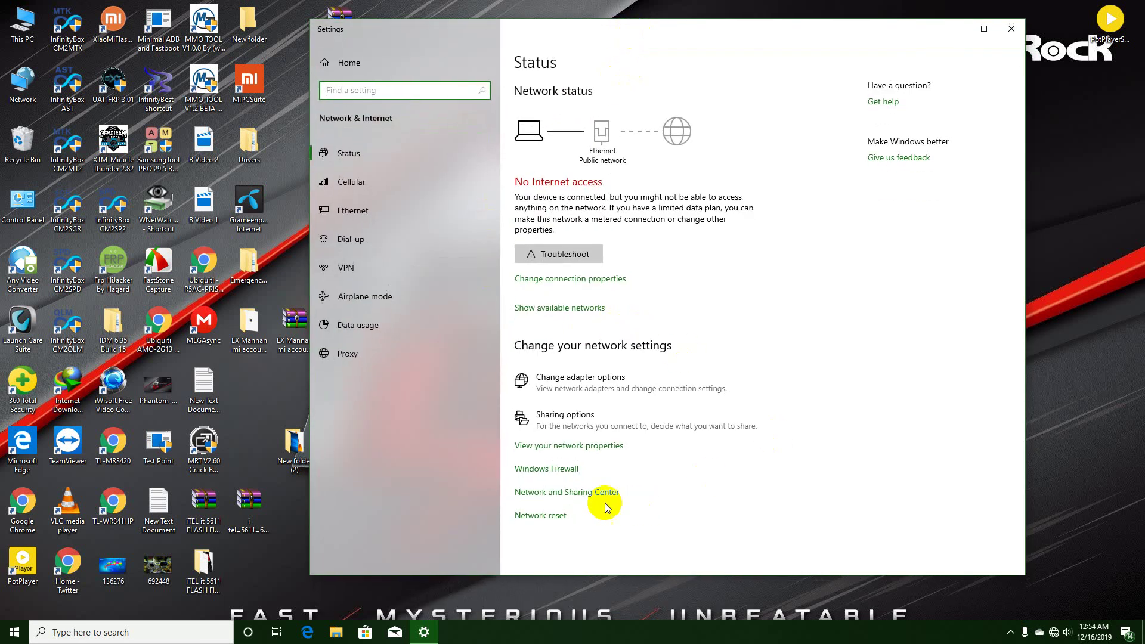
{"action": "left_click", "coordinate": [582, 494]}
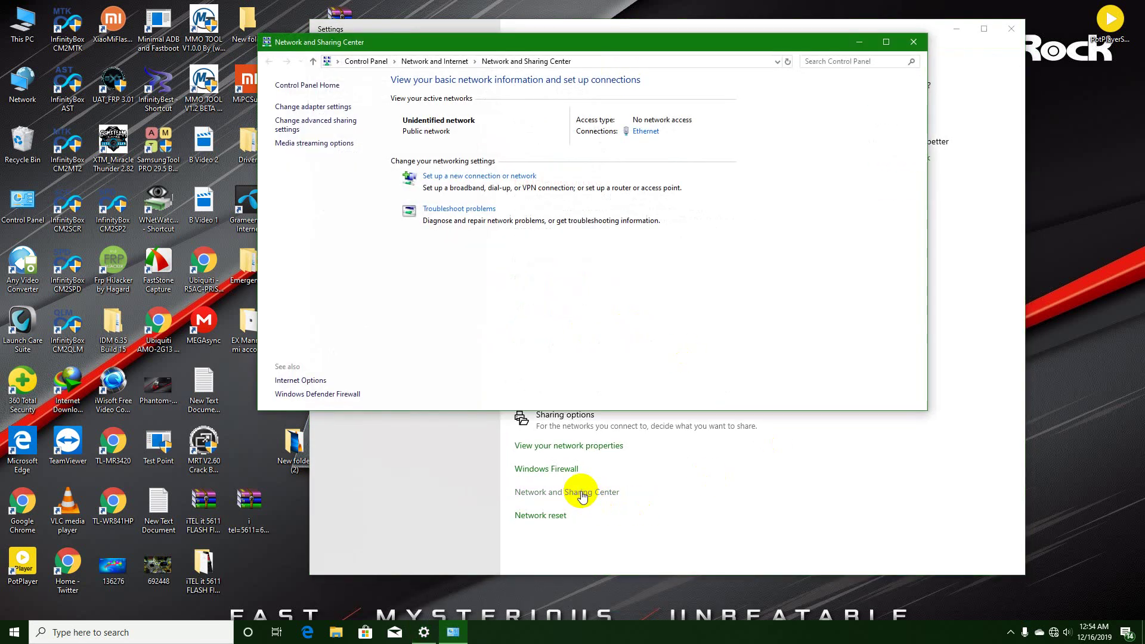
Open the Ethernet connection's status and then its Properties dialog
{"action": "left_click", "coordinate": [648, 136]}
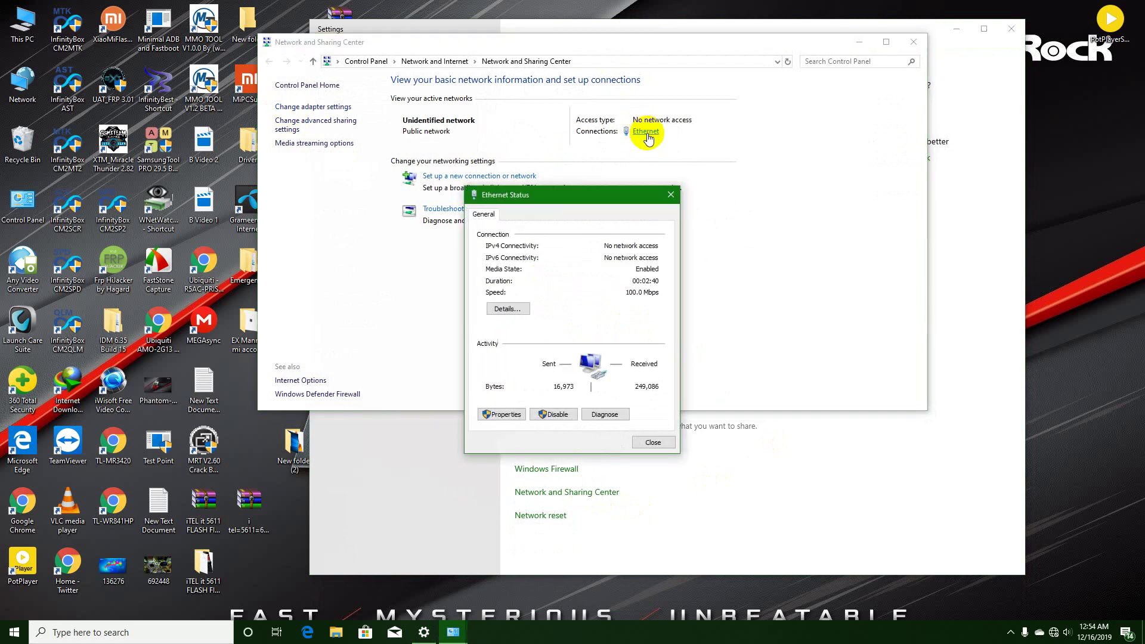
{"action": "left_click", "coordinate": [504, 417]}
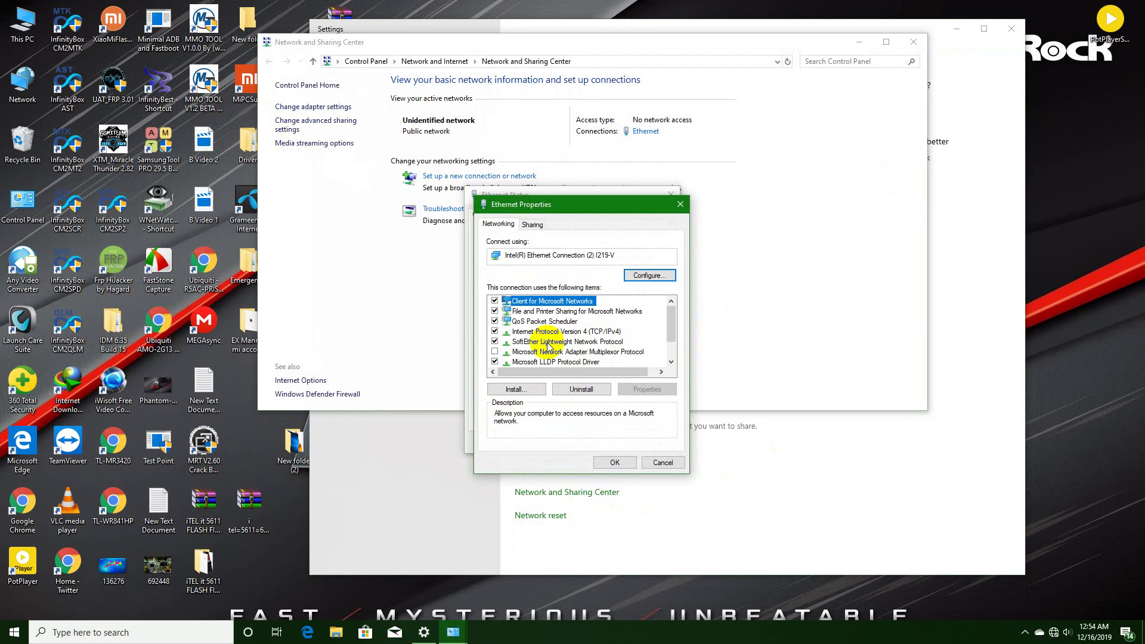
Confirm the IPv4 settings (192.168.0.2, mask 255.255.255.0) unchanged and close all network windows
{"action": "double_click", "coordinate": [595, 332]}
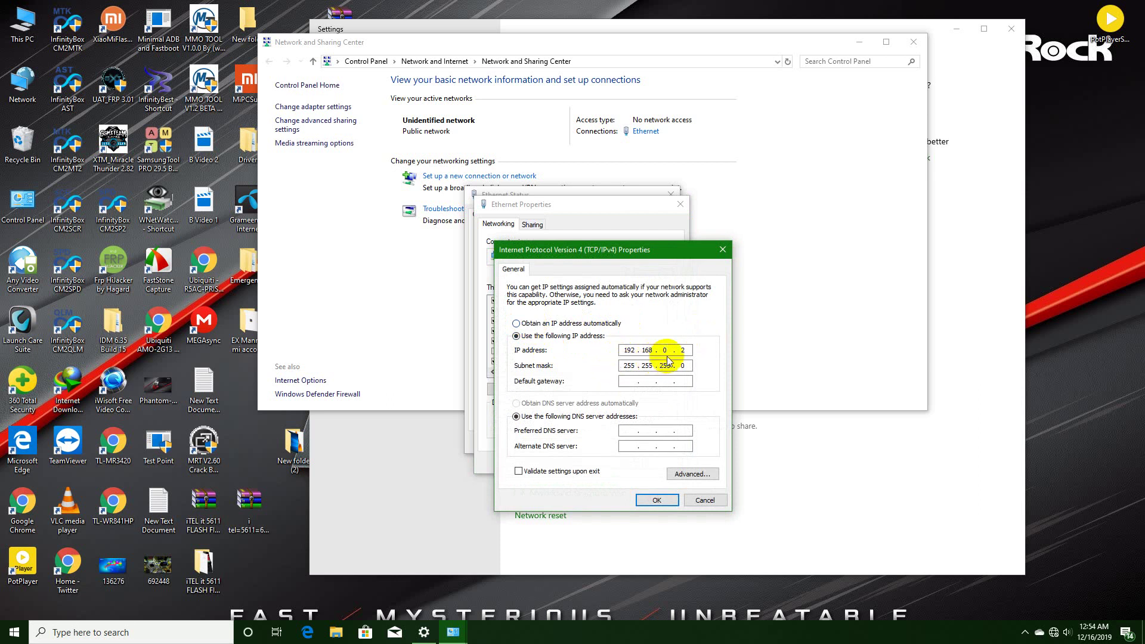
{"action": "left_click", "coordinate": [658, 500]}
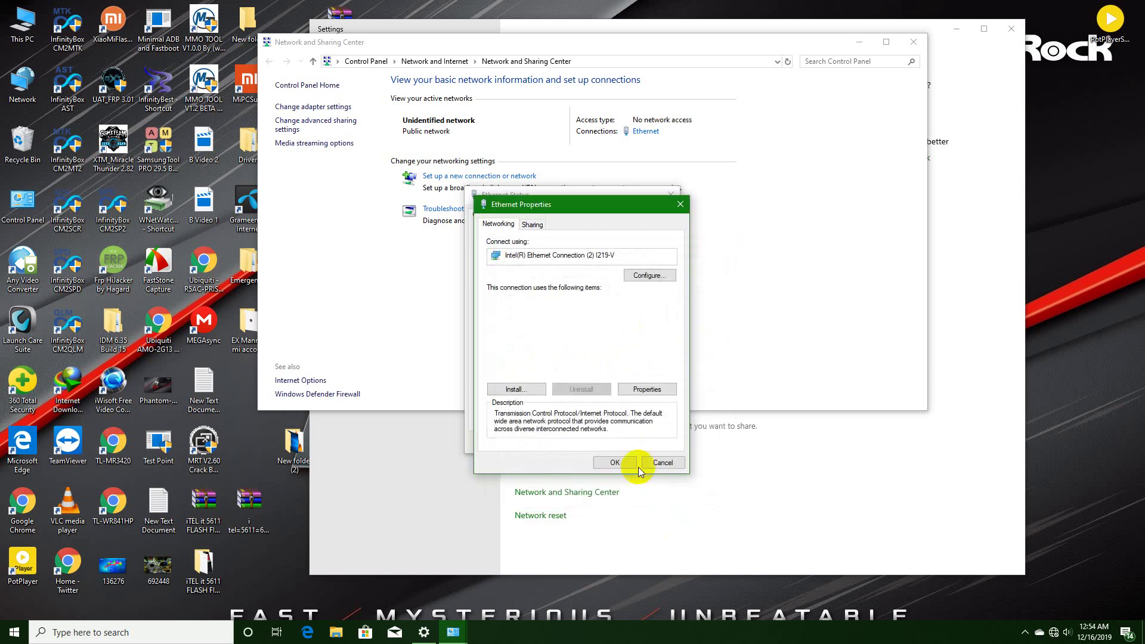
{"action": "left_click", "coordinate": [619, 462]}
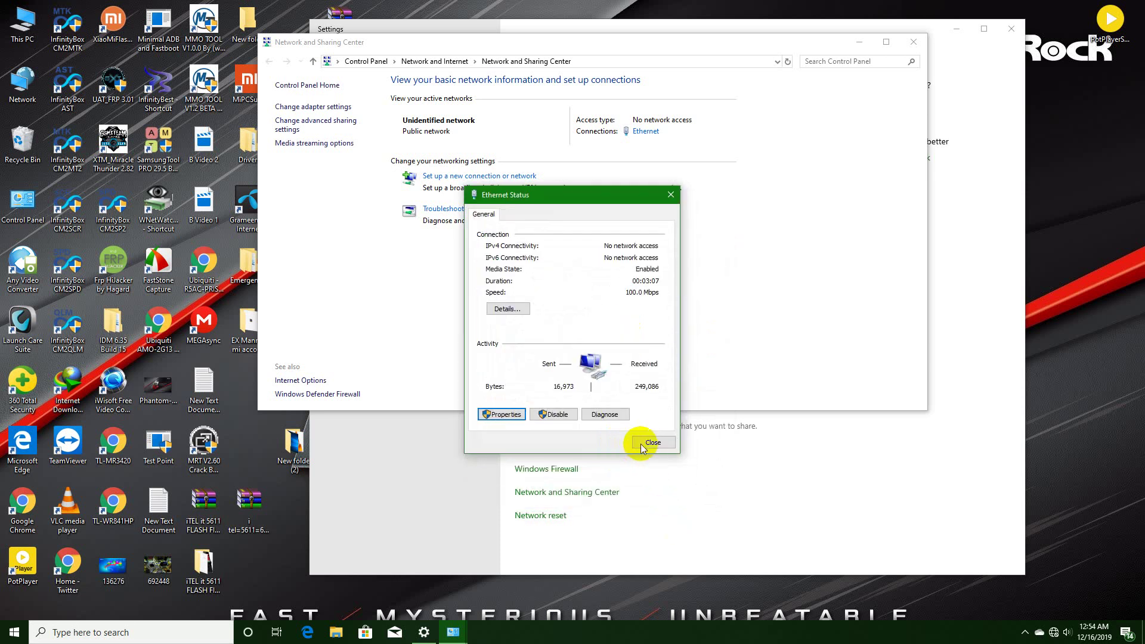
{"action": "left_click", "coordinate": [649, 441]}
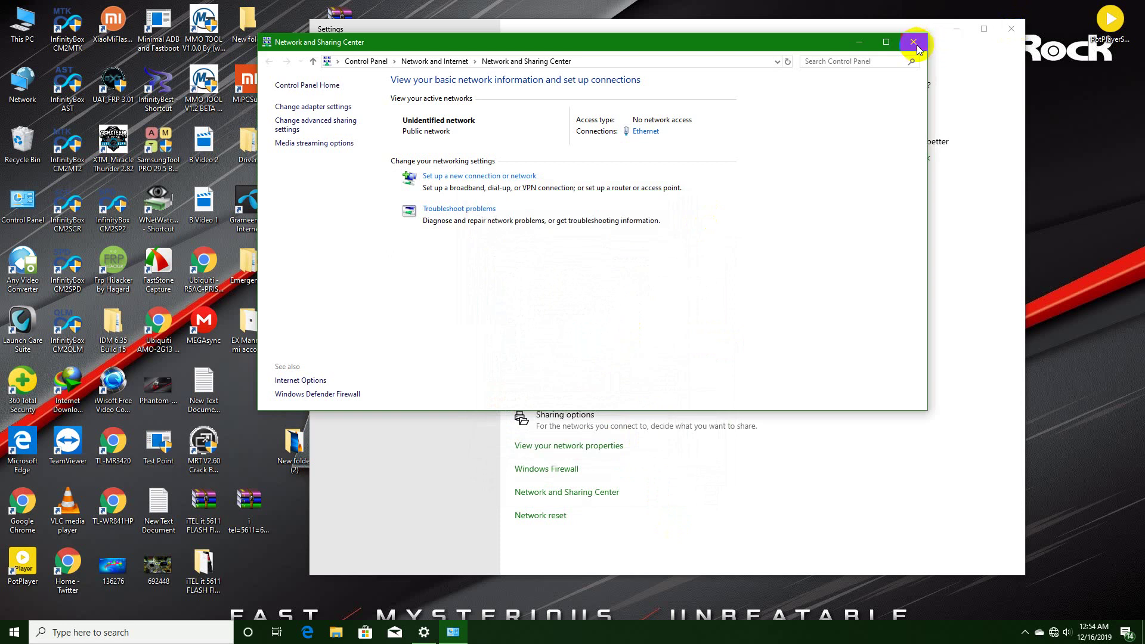
{"action": "left_click", "coordinate": [913, 42]}
Close Windows Settings and launch Google Chrome on a new tab, ready for an address
{"action": "left_click", "coordinate": [1000, 35]}
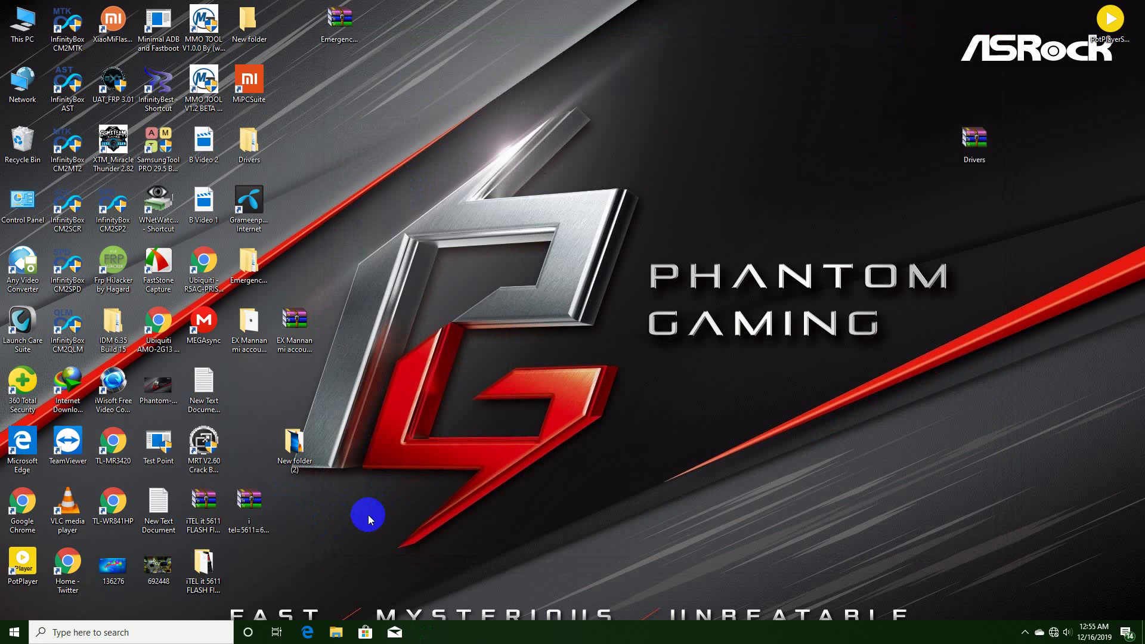
{"action": "double_click", "coordinate": [32, 502]}
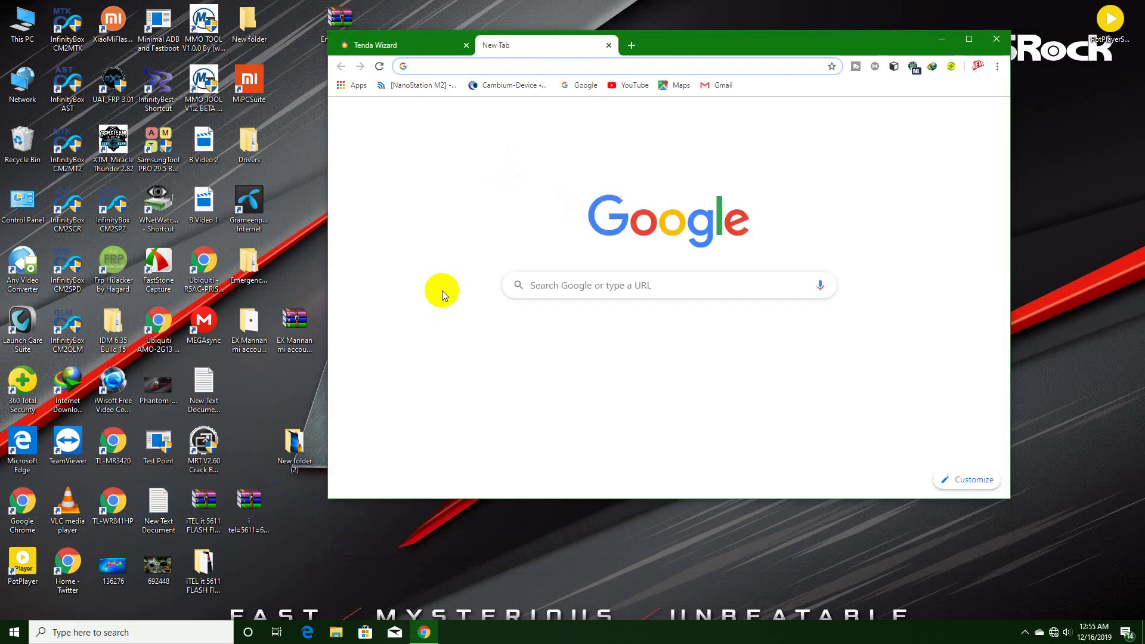
{"action": "left_click", "coordinate": [425, 67]}
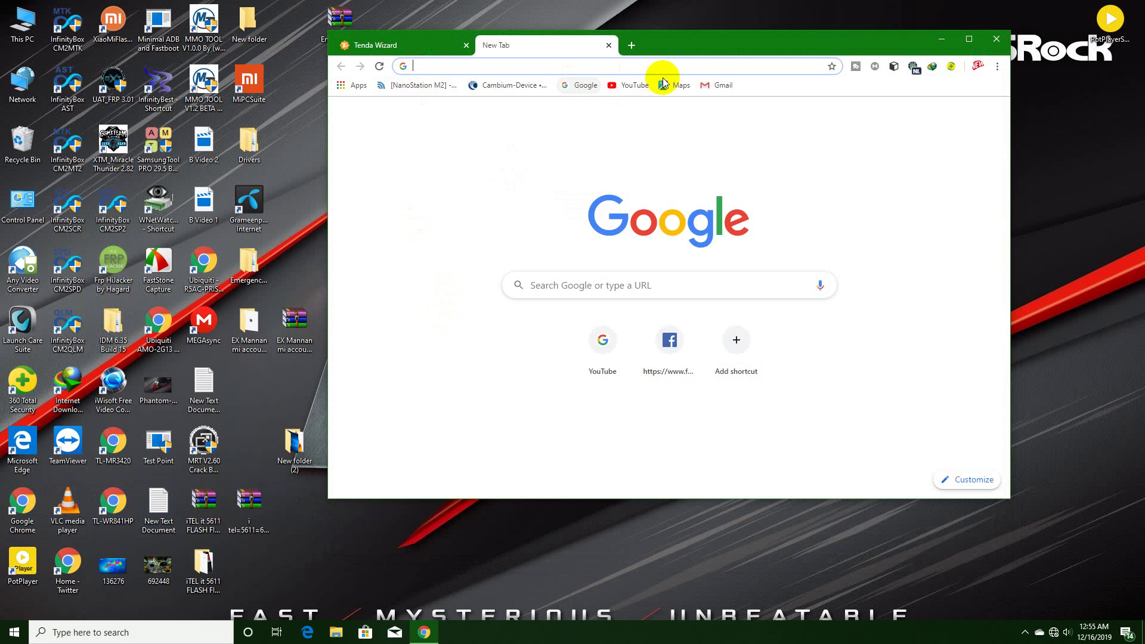
{"action": "left_click", "coordinate": [700, 68]}
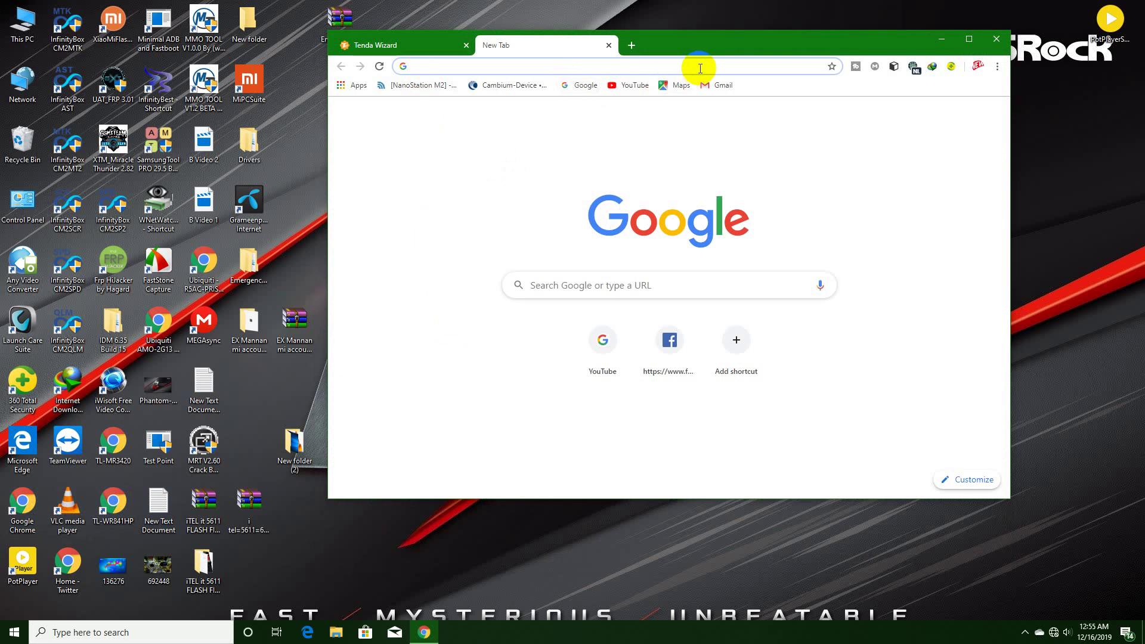
Go to 192.168.0.1 to load the Tenda quick setup page
{"action": "type", "text": "19"}
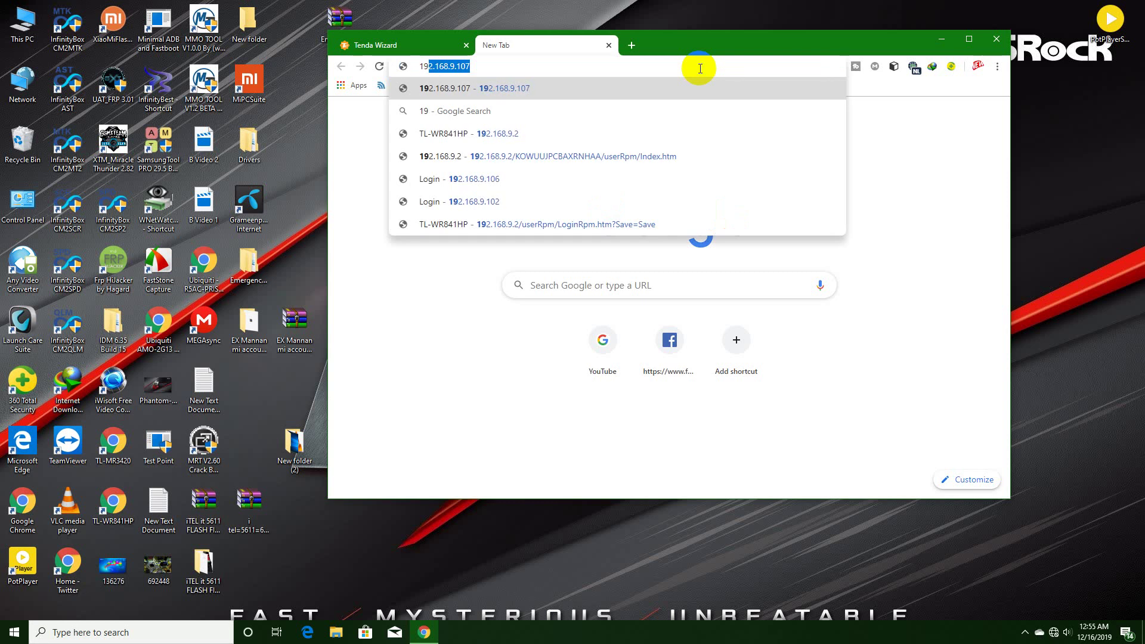
{"action": "type", "text": "2.1"}
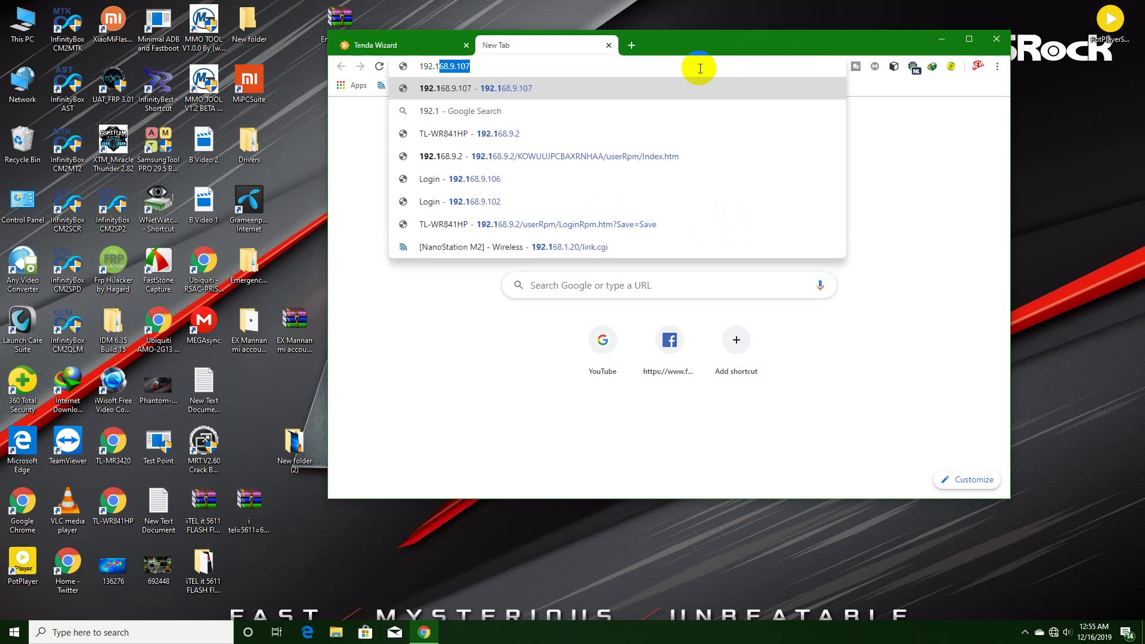
{"action": "type", "text": "68"}
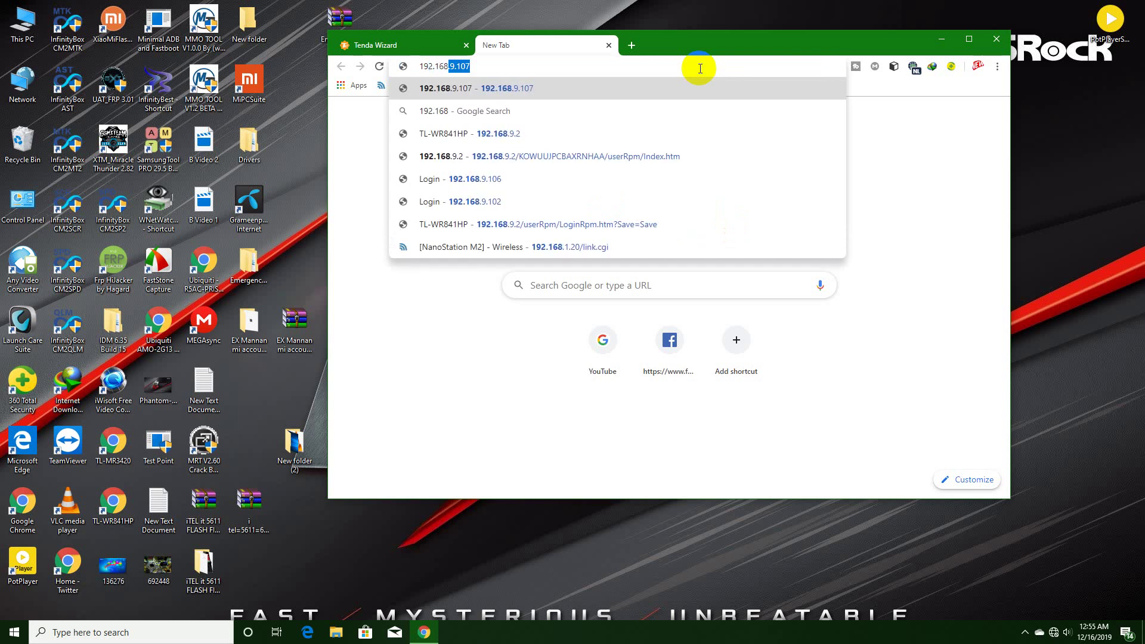
{"action": "type", "text": ".0."}
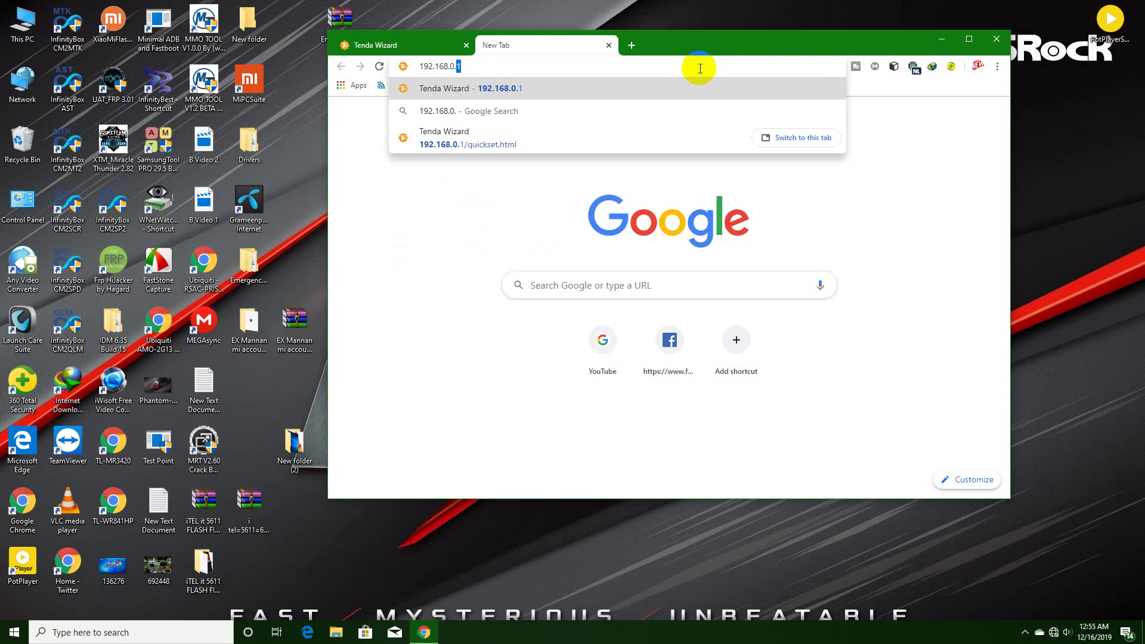
{"action": "type", "text": "1"}
{"action": "key", "text": "Return"}
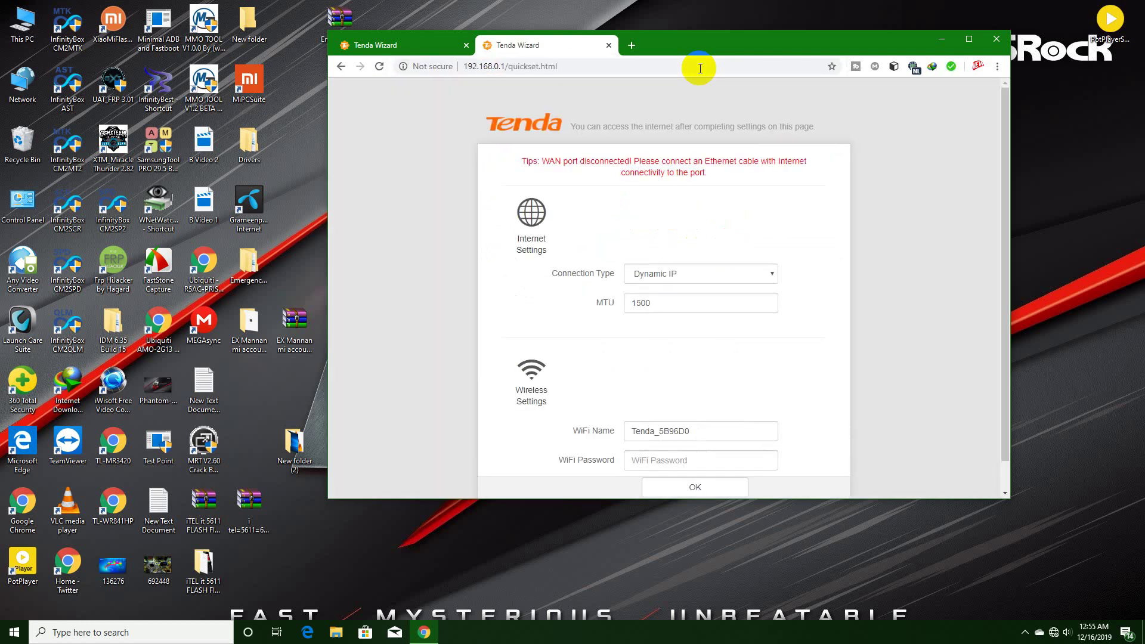
Close the duplicate tab, maximize Chrome, and choose PPPoE as the connection type
{"action": "left_click", "coordinate": [467, 45]}
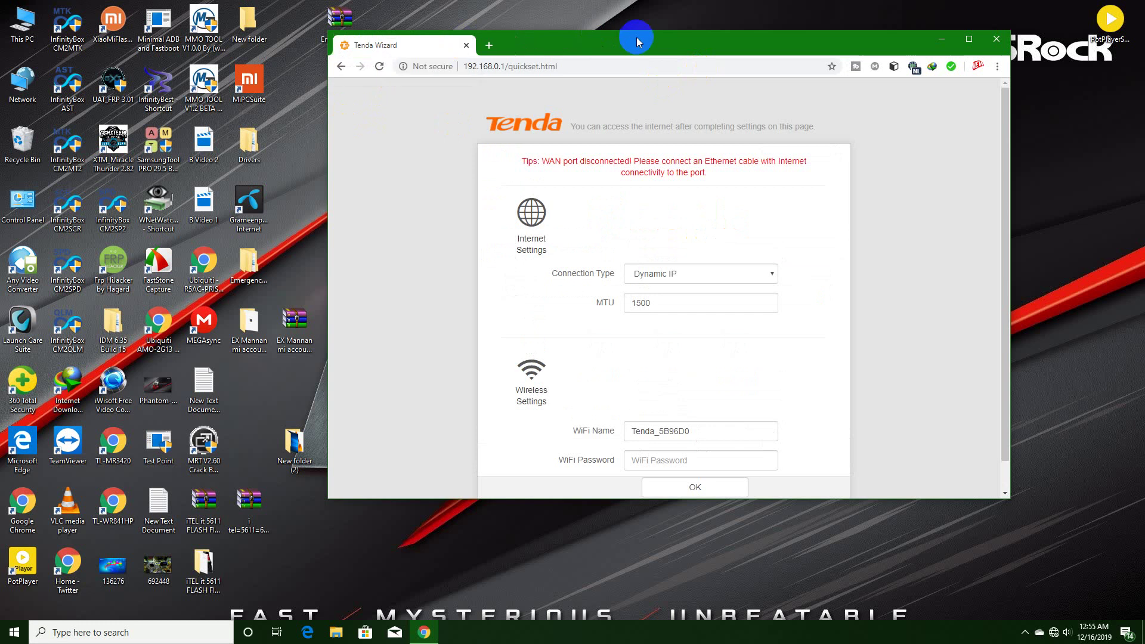
{"action": "double_click", "coordinate": [661, 46]}
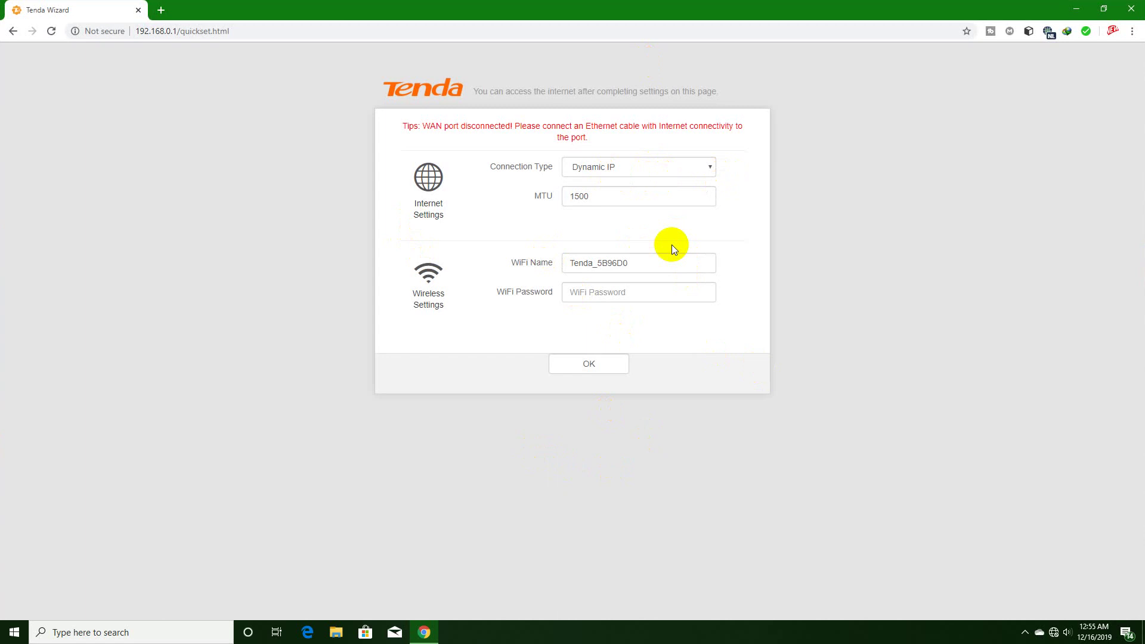
{"action": "left_click", "coordinate": [709, 172]}
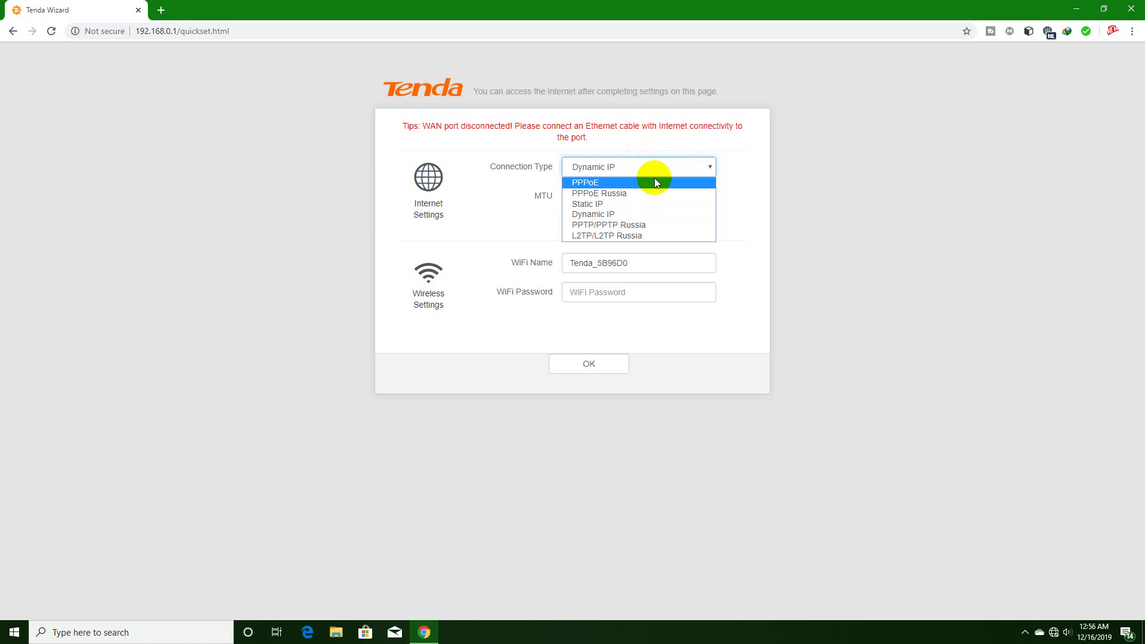
{"action": "left_click", "coordinate": [655, 182]}
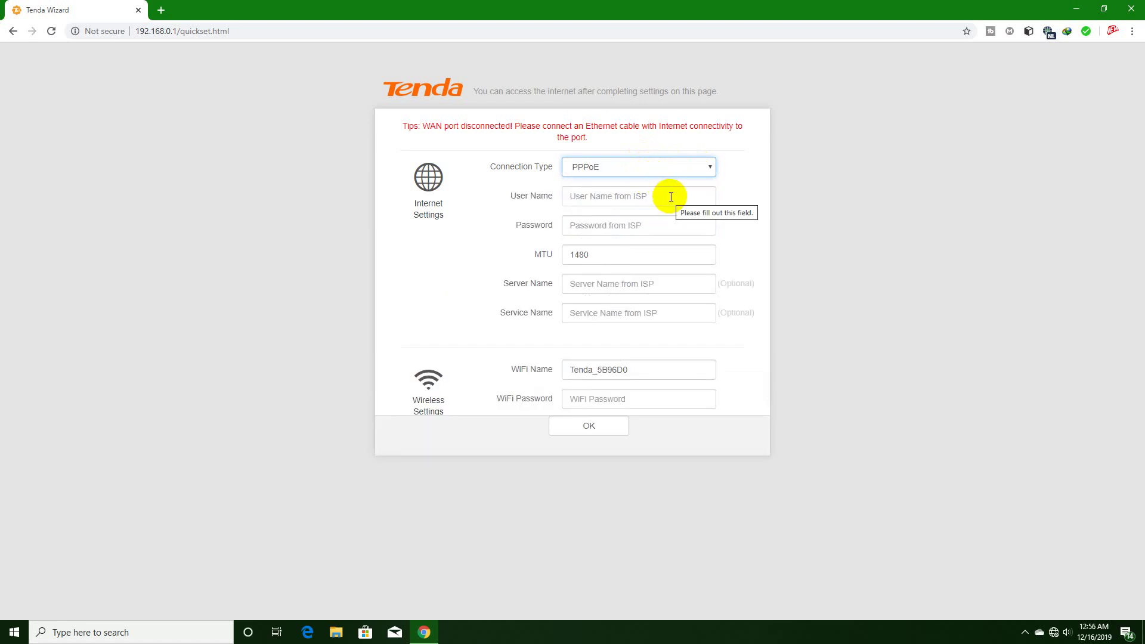
Enter the ISP-provided PPPoE user name and password, skipping the optional server name
{"action": "left_click", "coordinate": [671, 196]}
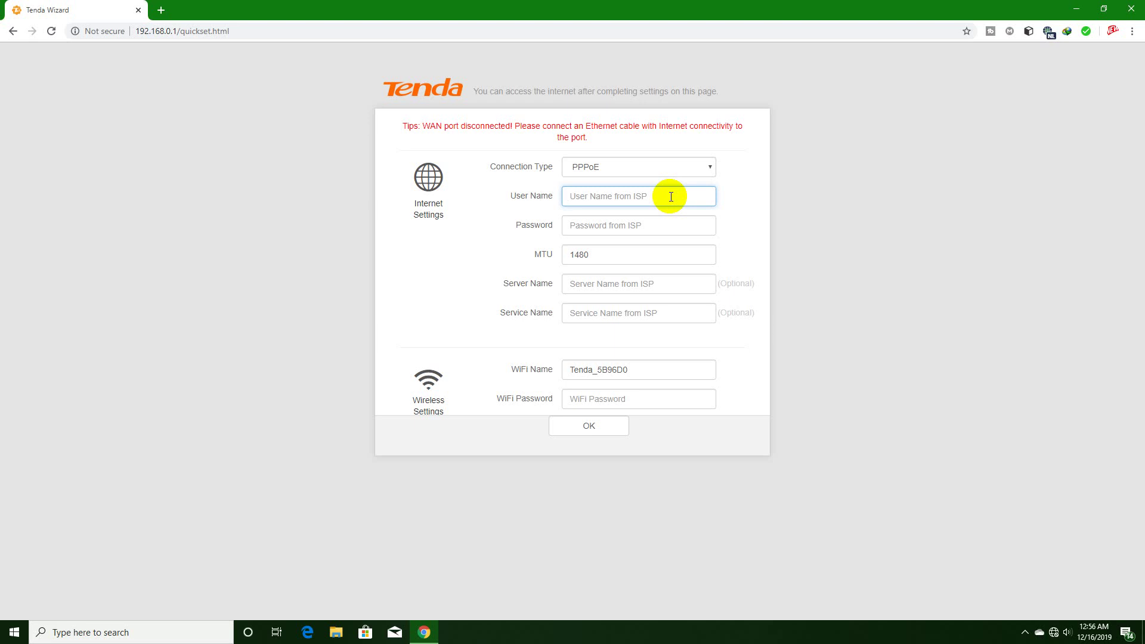
{"action": "left_click", "coordinate": [642, 216]}
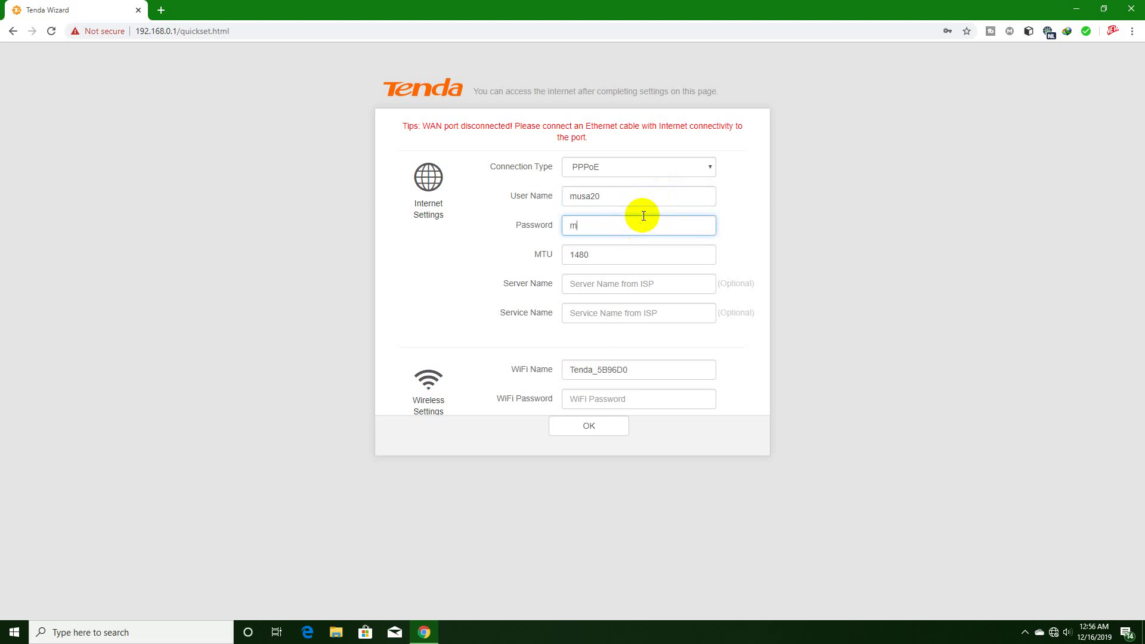
{"action": "left_click", "coordinate": [607, 285]}
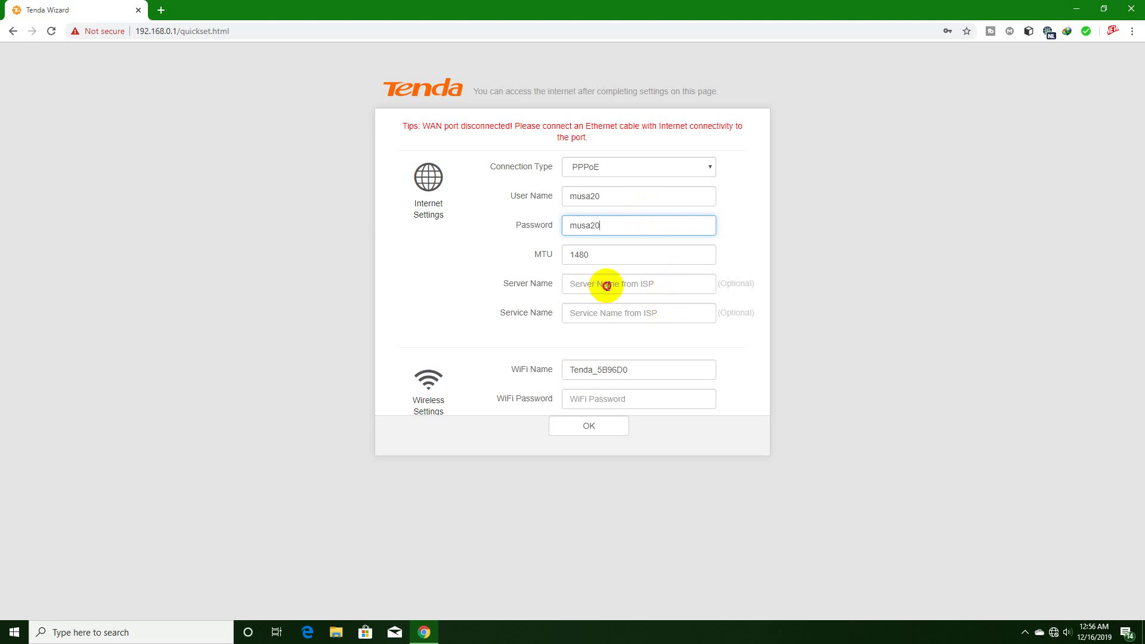
{"action": "left_click", "coordinate": [624, 315]}
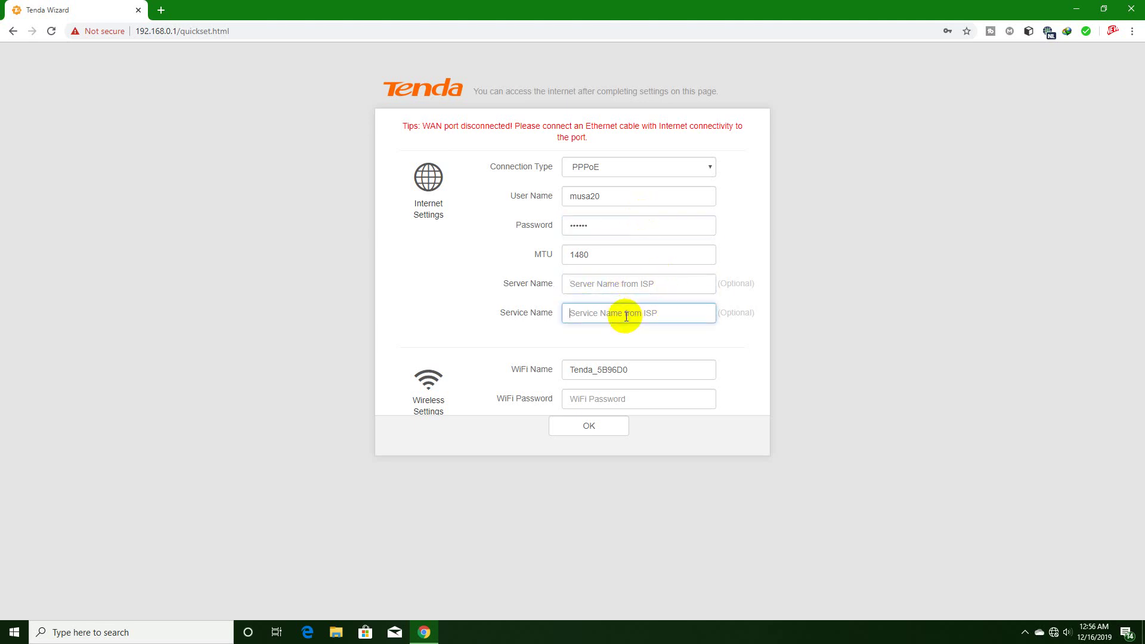
{"action": "left_click", "coordinate": [649, 374]}
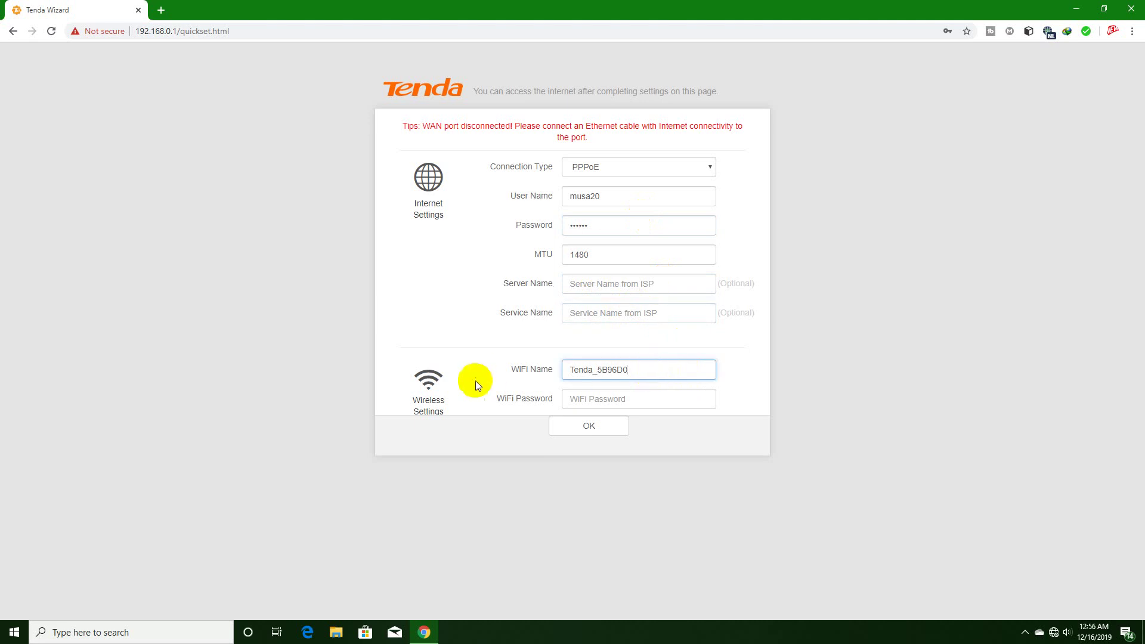
Replace the WiFi name with 'ALIF TELECOM'
{"action": "left_click", "coordinate": [641, 369]}
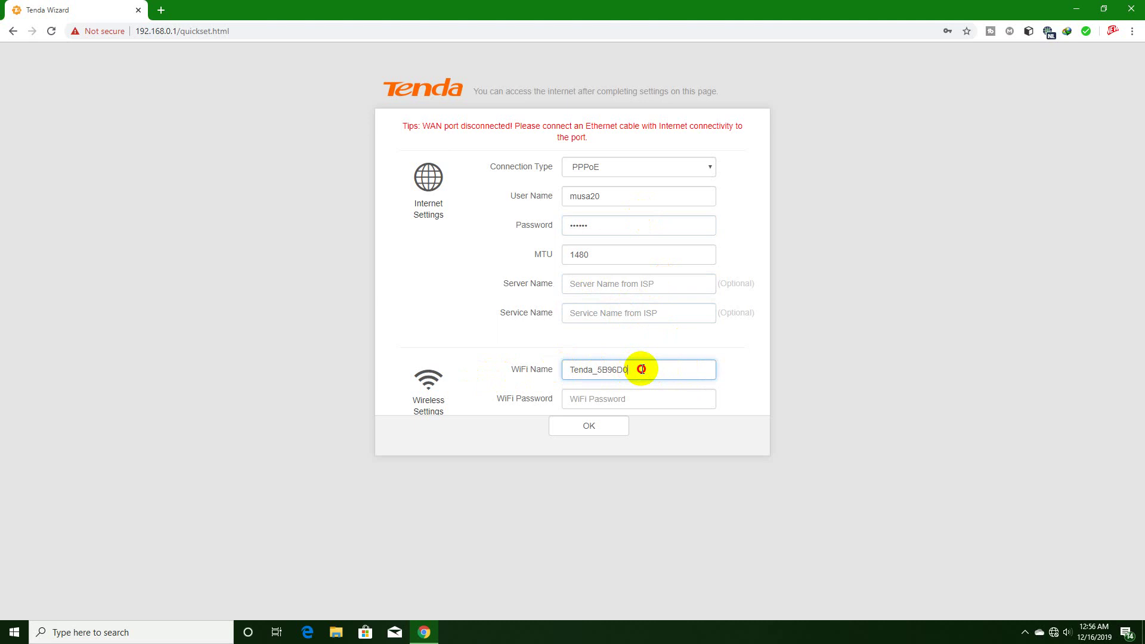
{"action": "left_click_drag", "start_coordinate": [641, 369], "coordinate": [573, 368]}
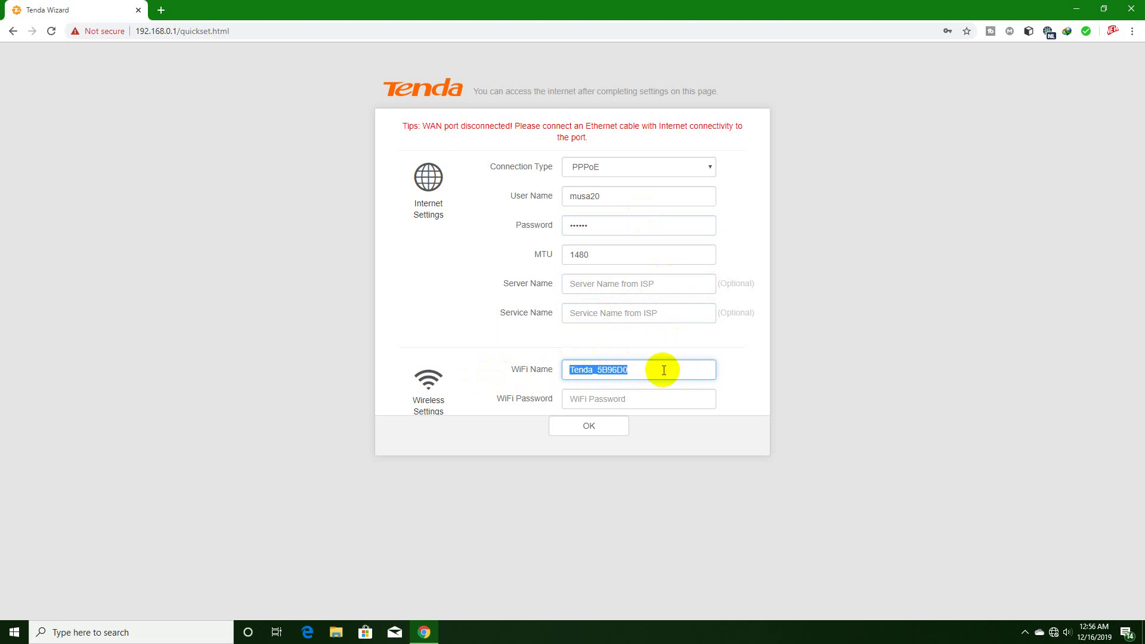
{"action": "type", "text": "ALIF TELECOM"}
Enter a new WiFi password and submit the quick setup to connect over PPPoE
{"action": "left_click", "coordinate": [617, 401]}
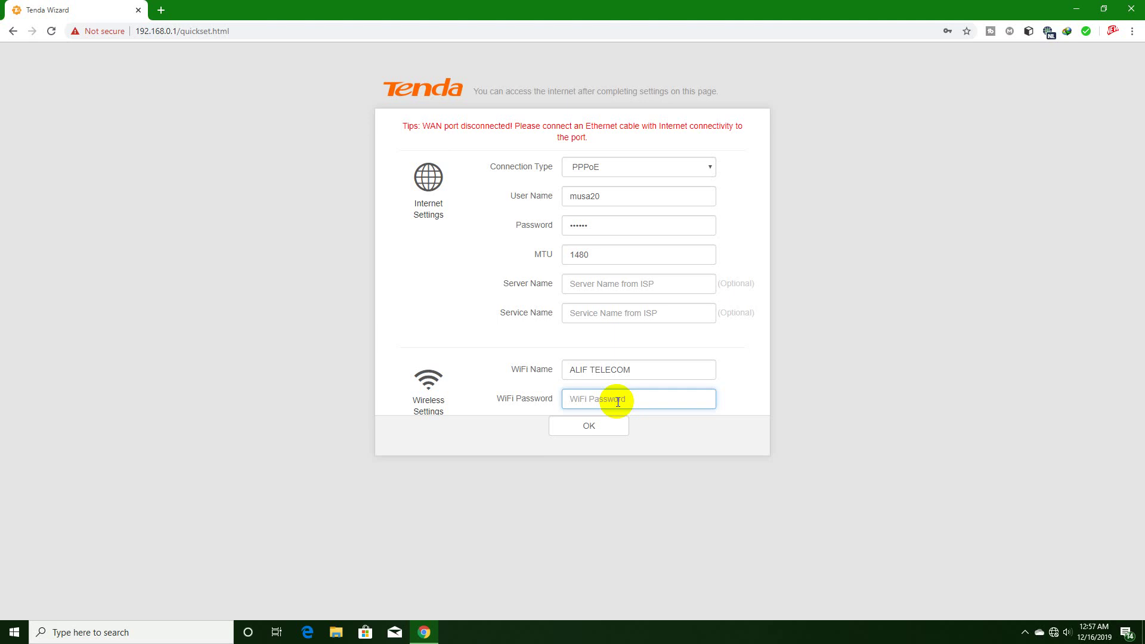
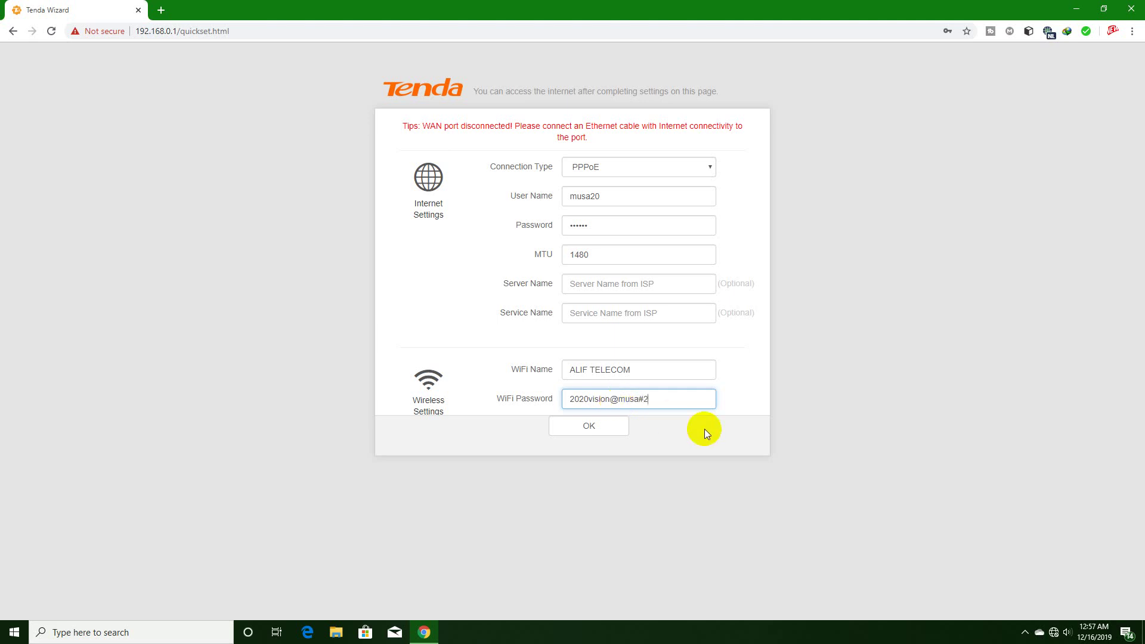
{"action": "left_click_drag", "start_coordinate": [659, 401], "coordinate": [548, 401]}
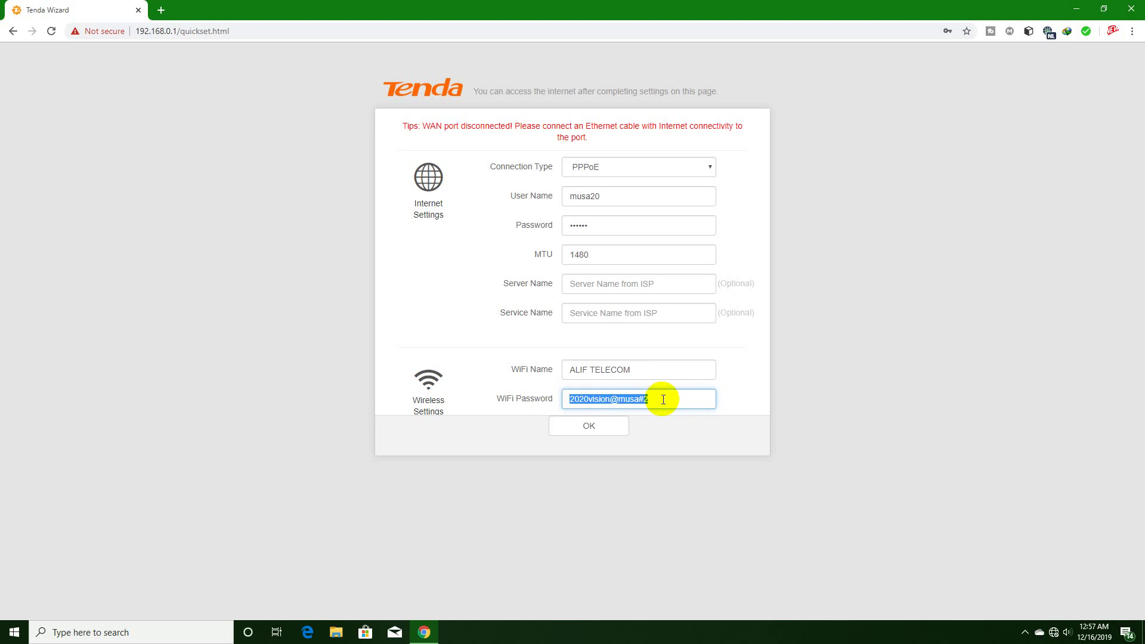
{"action": "left_click", "coordinate": [649, 368]}
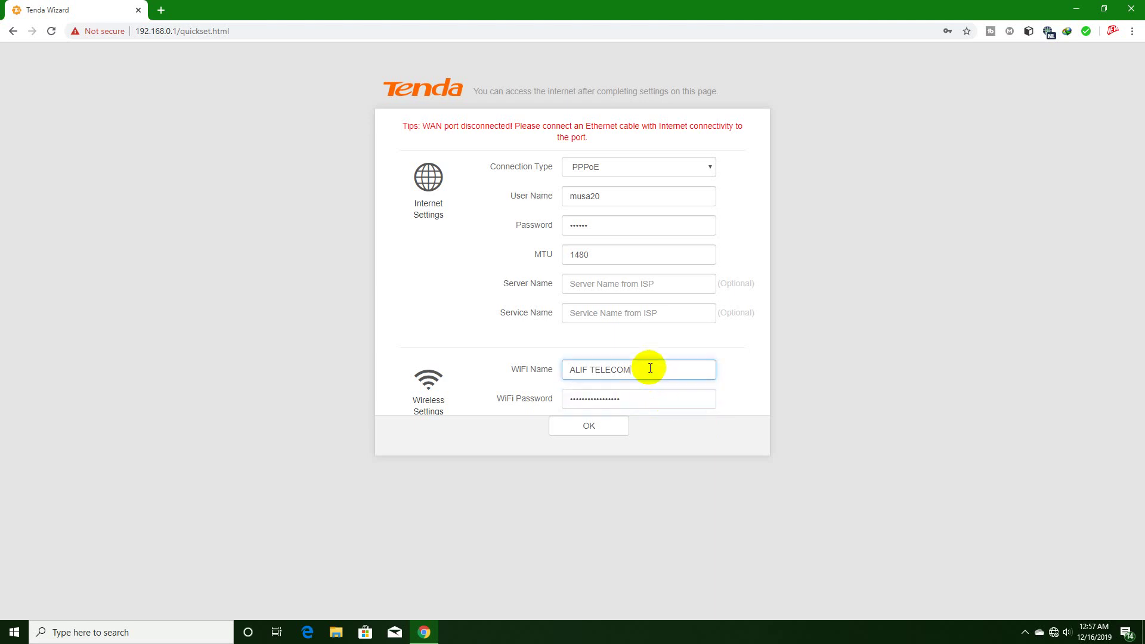
{"action": "left_click", "coordinate": [593, 429]}
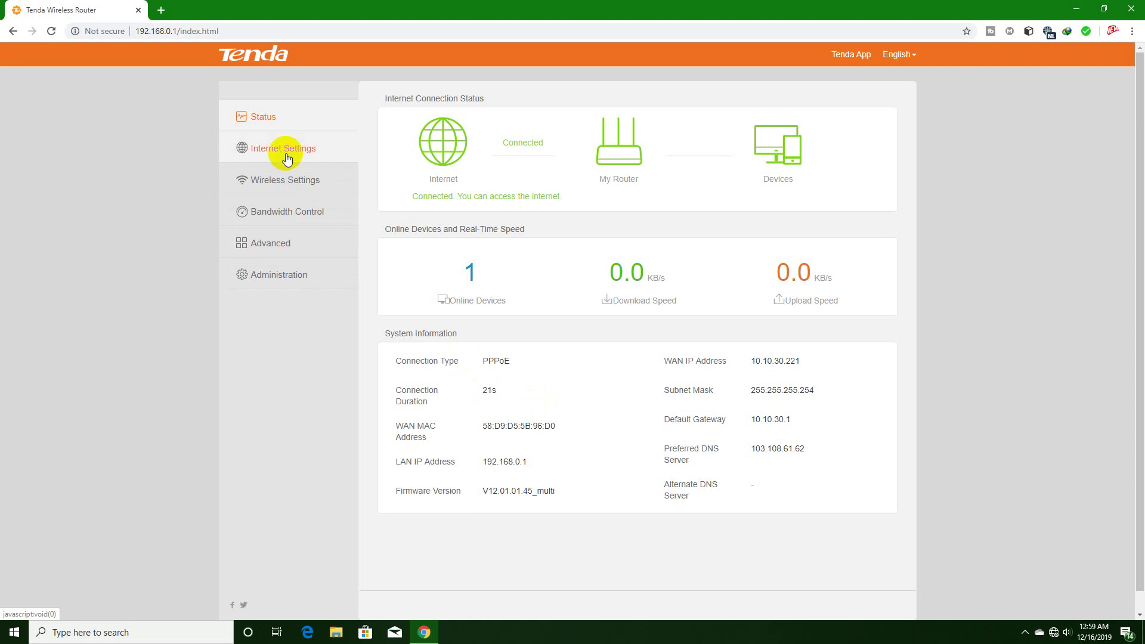
Browse the Bandwidth Control and Advanced pages, ending on Administration
{"action": "left_click", "coordinate": [285, 214]}
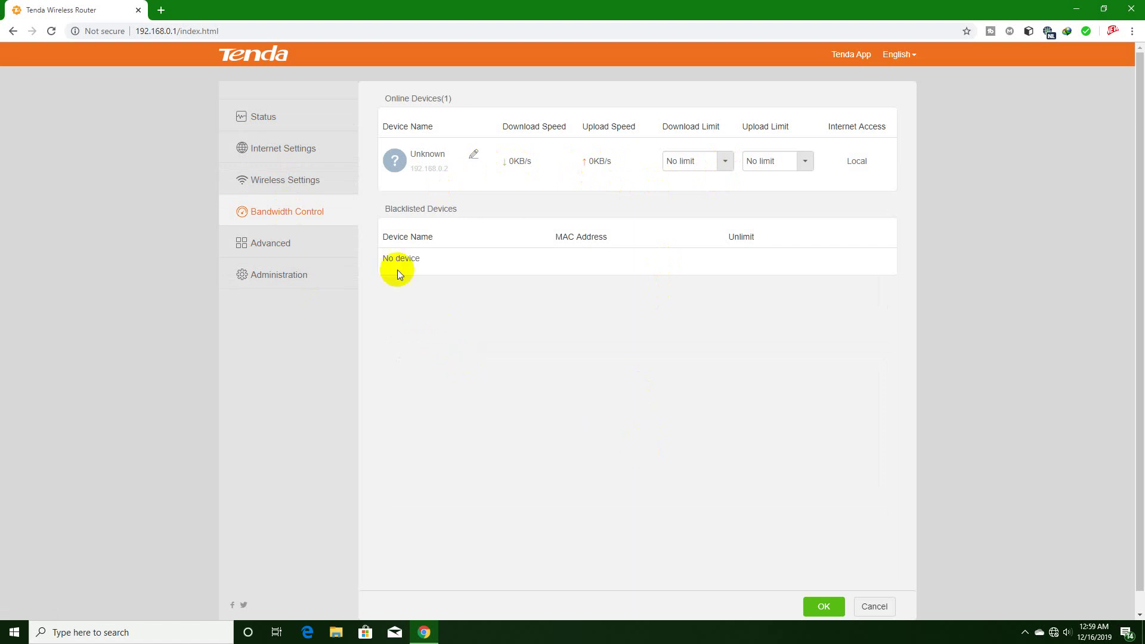
{"action": "left_click", "coordinate": [289, 240]}
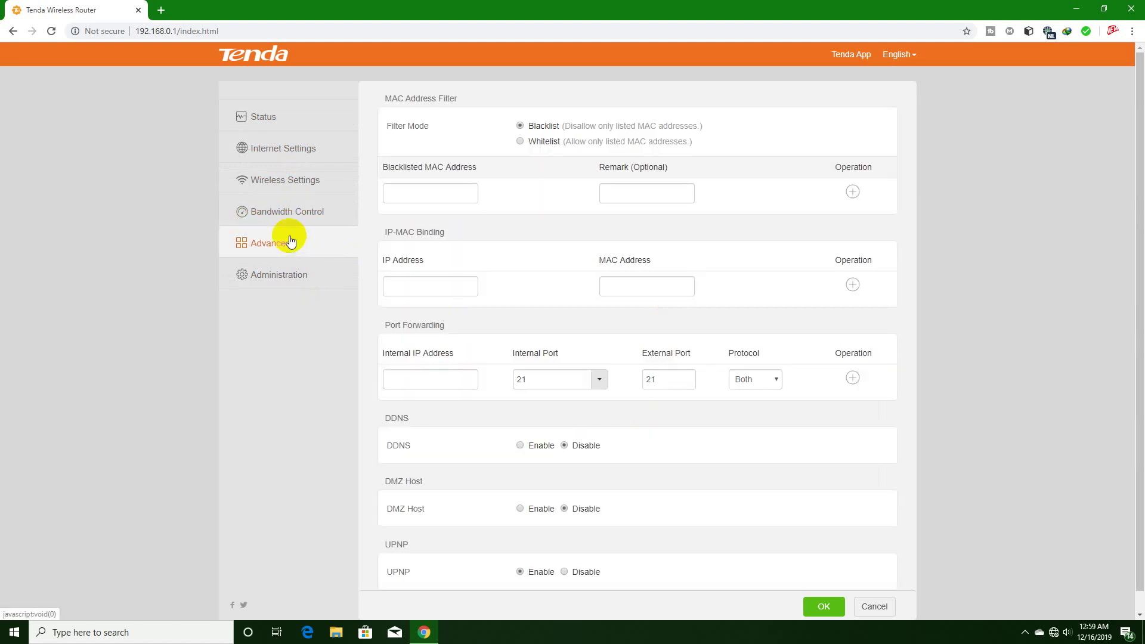
{"action": "left_click", "coordinate": [293, 279]}
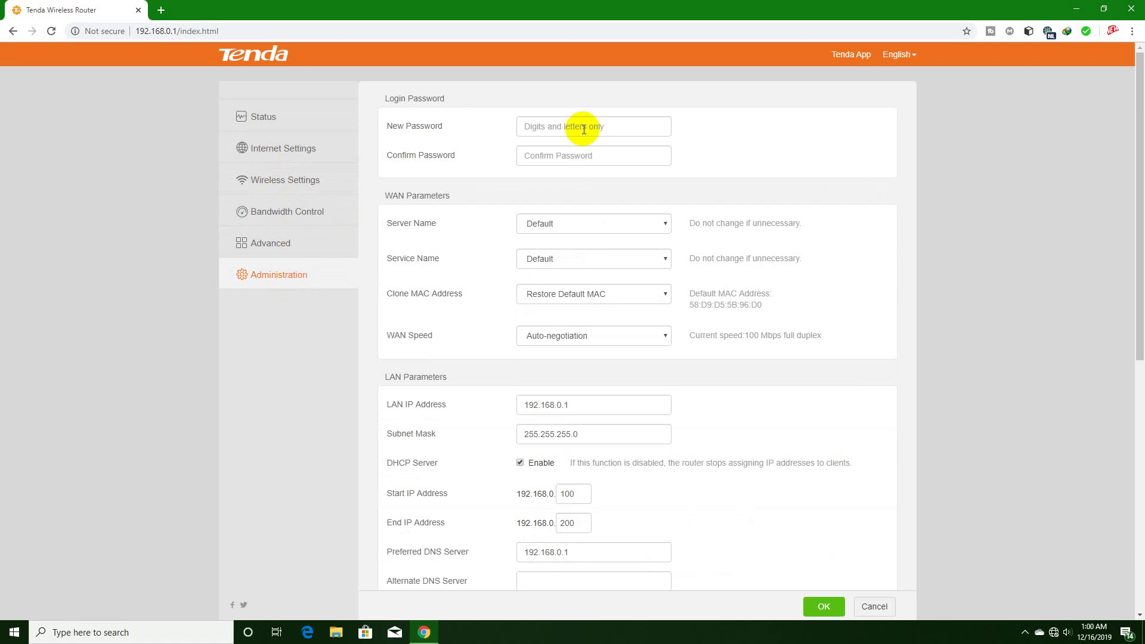
Review the Administration password and LAN fields unchanged, confirm with OK, then show hidden tray icons
{"action": "left_click", "coordinate": [563, 127]}
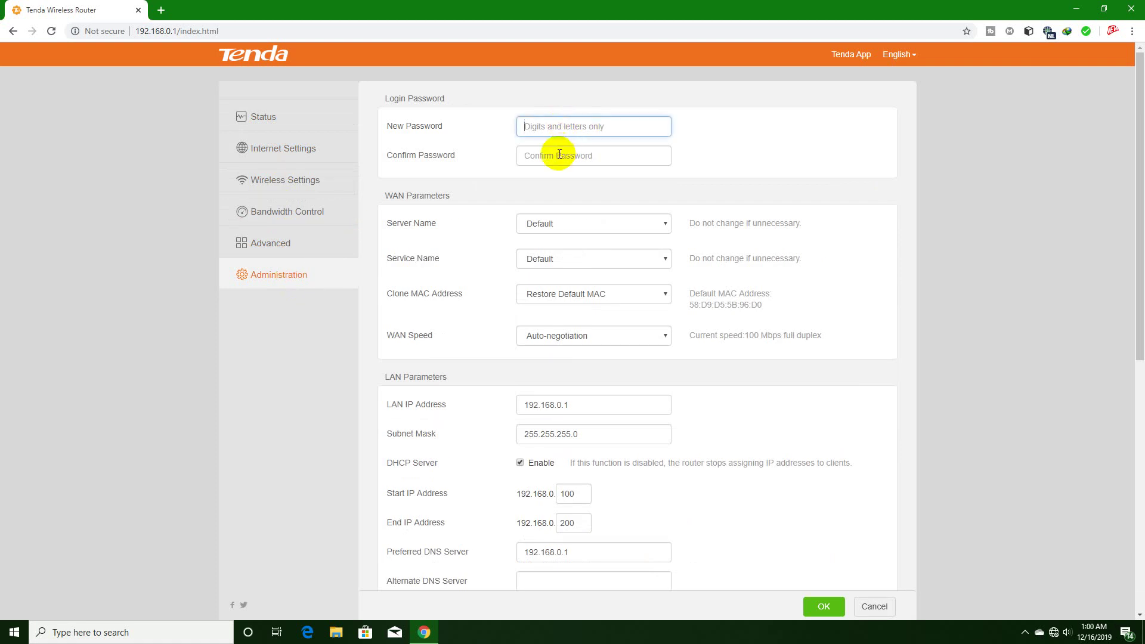
{"action": "left_click", "coordinate": [560, 154]}
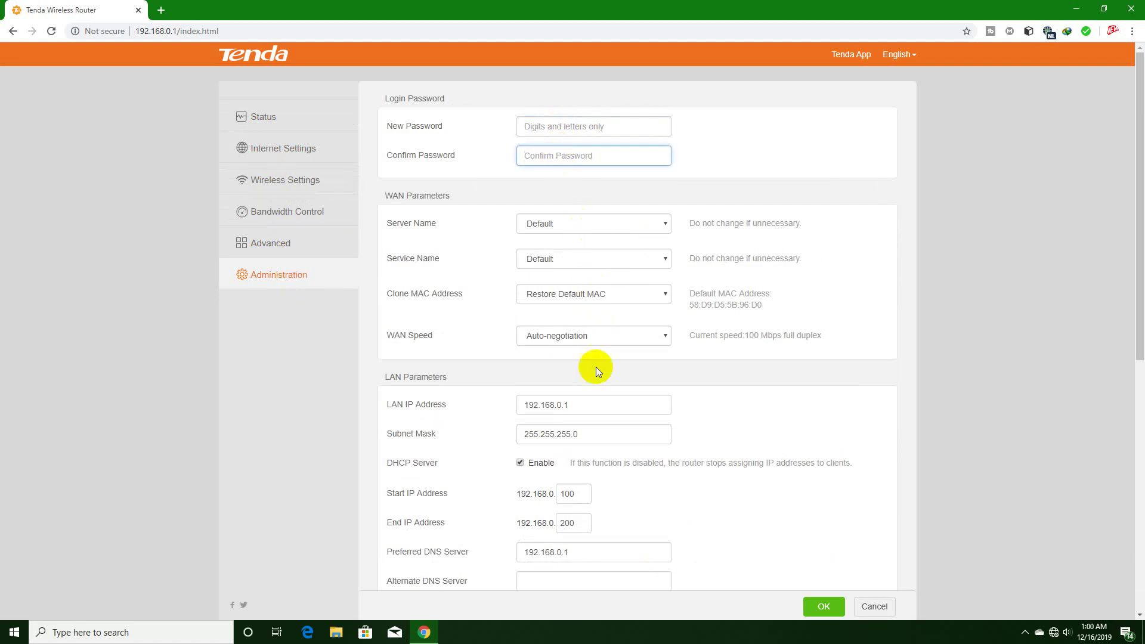
{"action": "scroll", "coordinate": [588, 474], "scroll_direction": "down", "scroll_amount": 3}
{"action": "scroll", "coordinate": [588, 474], "scroll_direction": "down", "scroll_amount": 5}
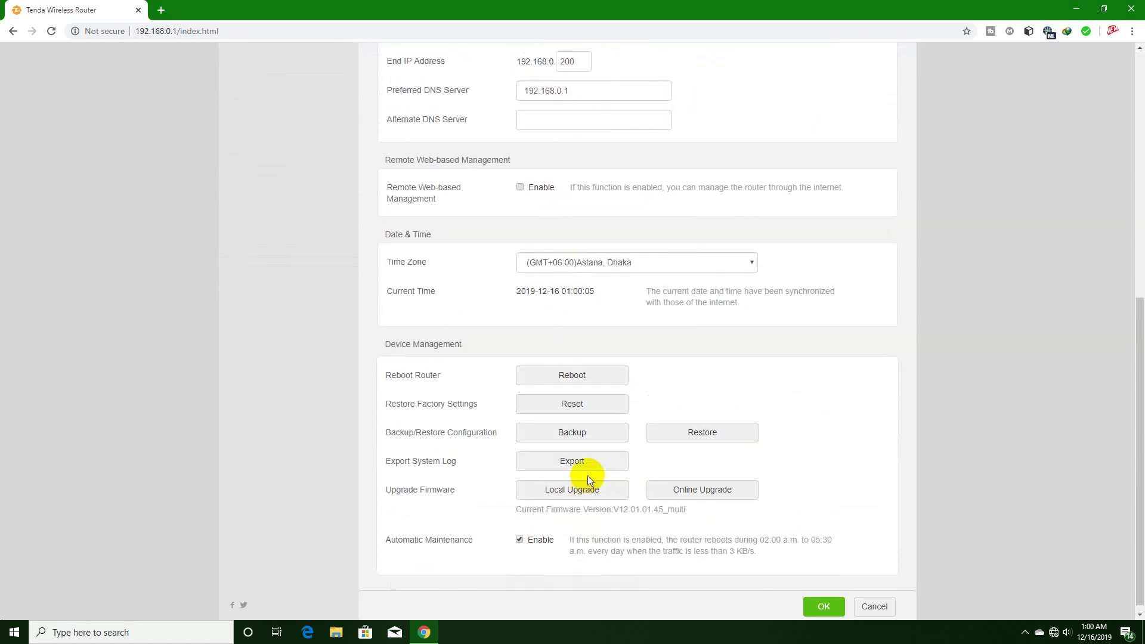
{"action": "scroll", "coordinate": [588, 475], "scroll_direction": "up", "scroll_amount": 8}
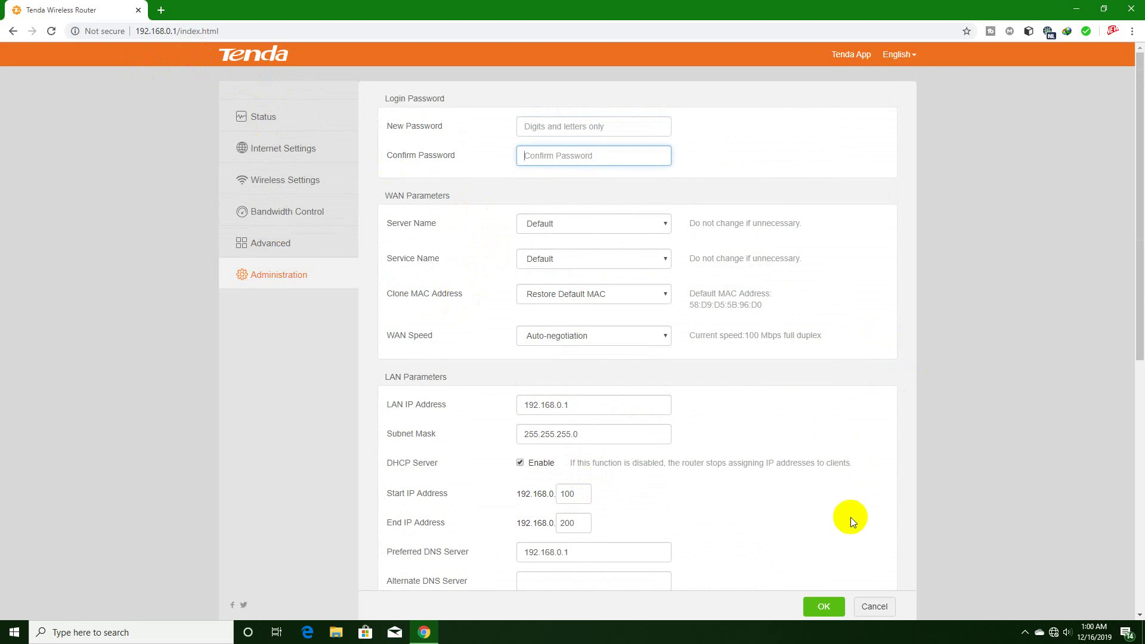
{"action": "left_click", "coordinate": [822, 607]}
{"action": "left_click", "coordinate": [1024, 633]}
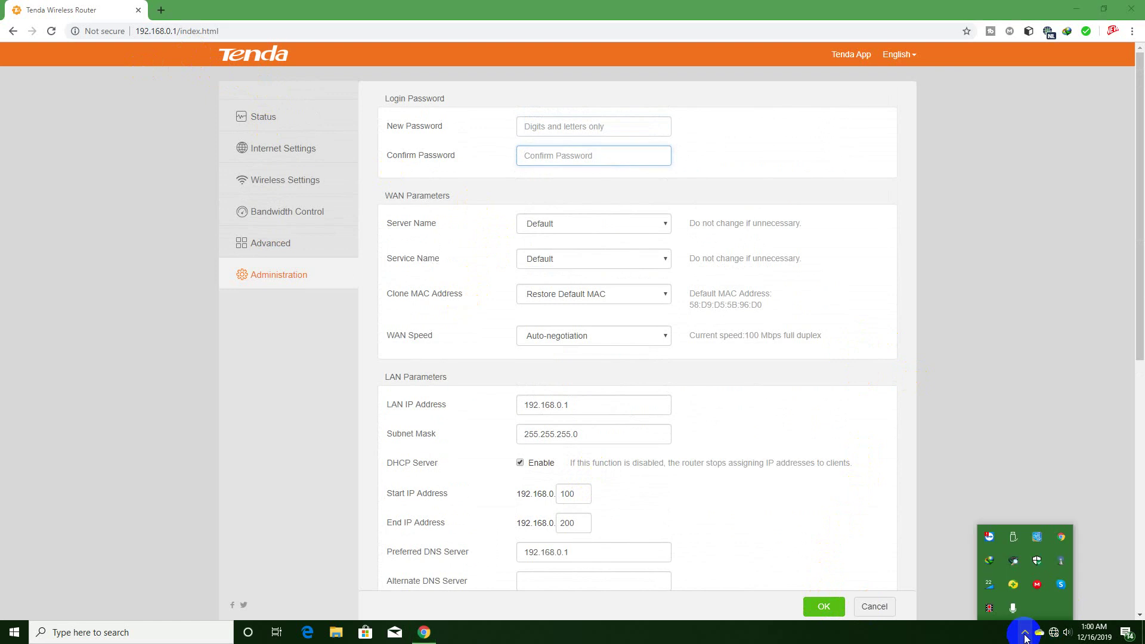